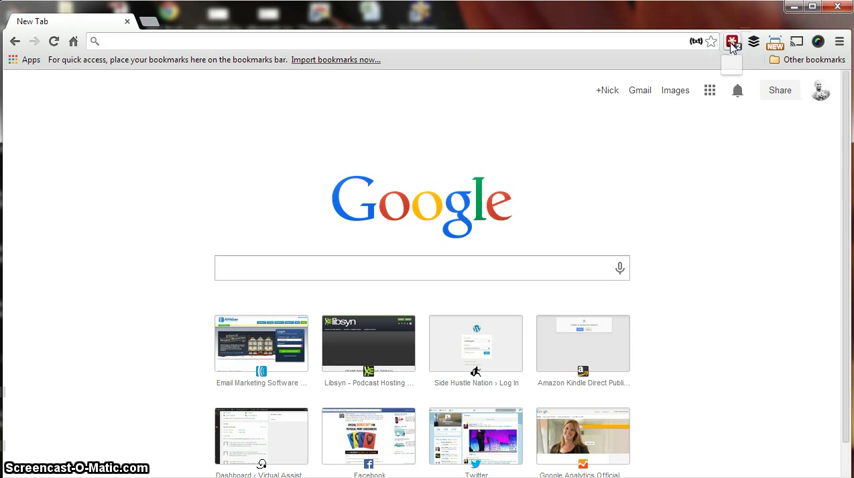
# - Open My LastPass Vault from the LastPass toolbar menu
pyautogui.click(733, 42)
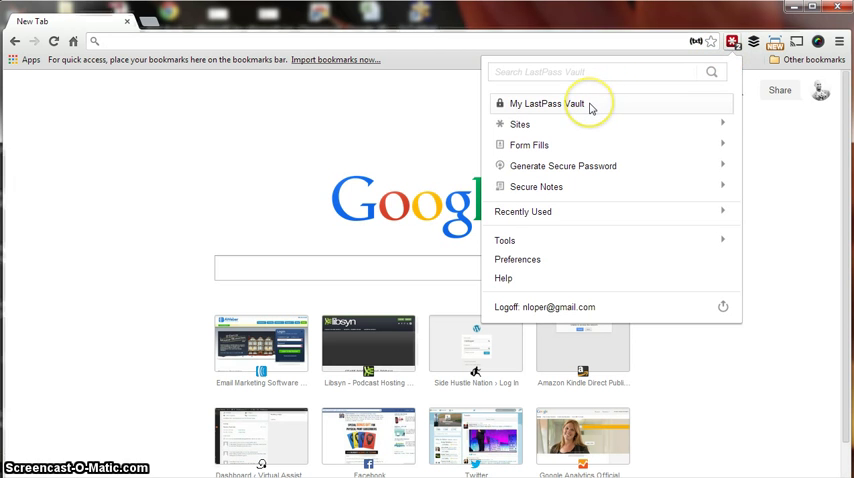
pyautogui.click(547, 103)
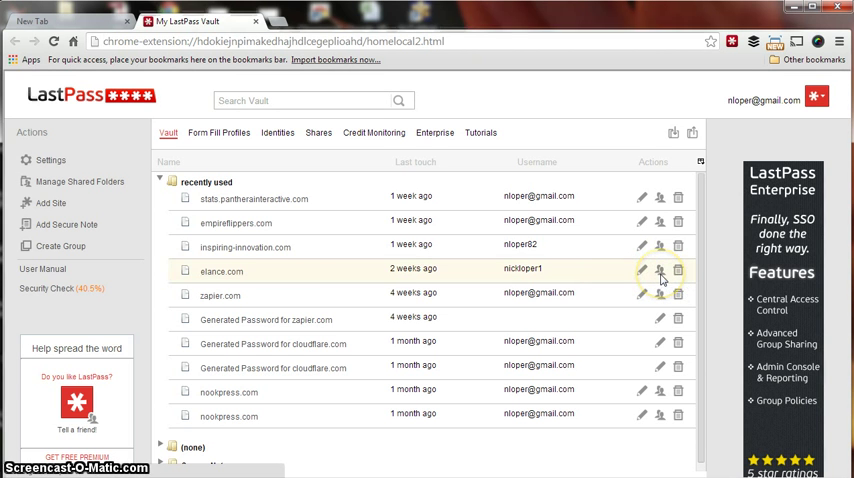
# - Open sharing for the elance.com entry and enter the VA's email as recipient
pyautogui.click(660, 271)
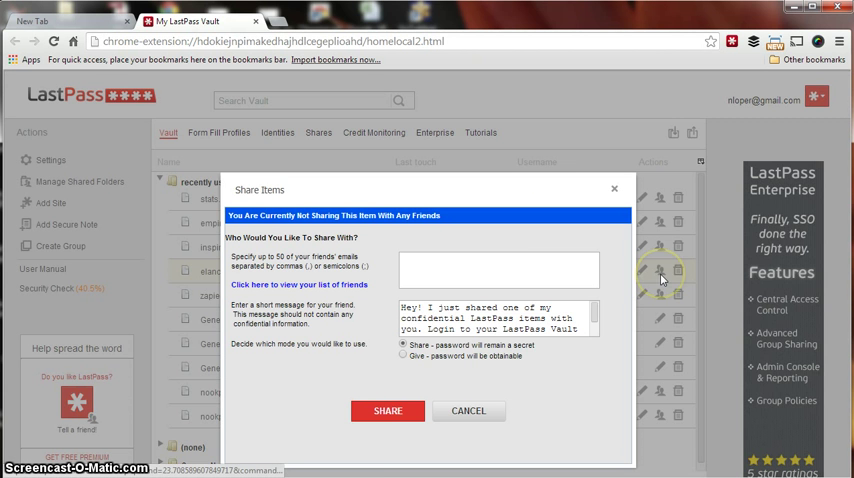
pyautogui.click(540, 265)
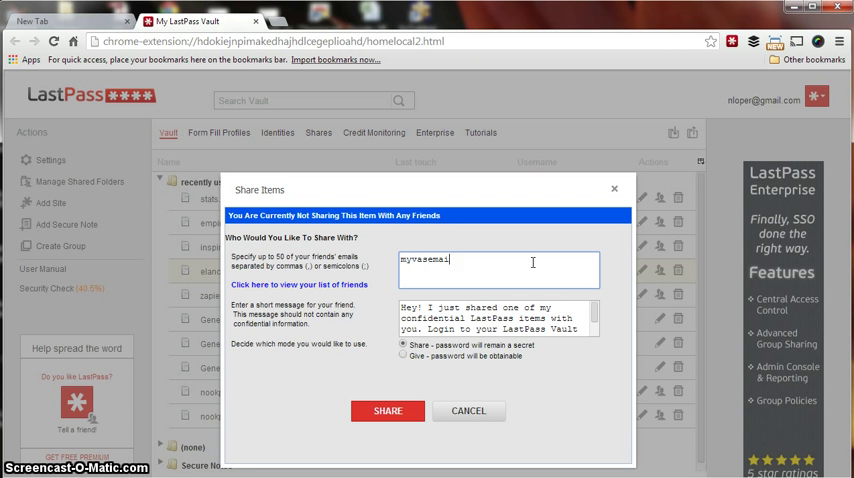
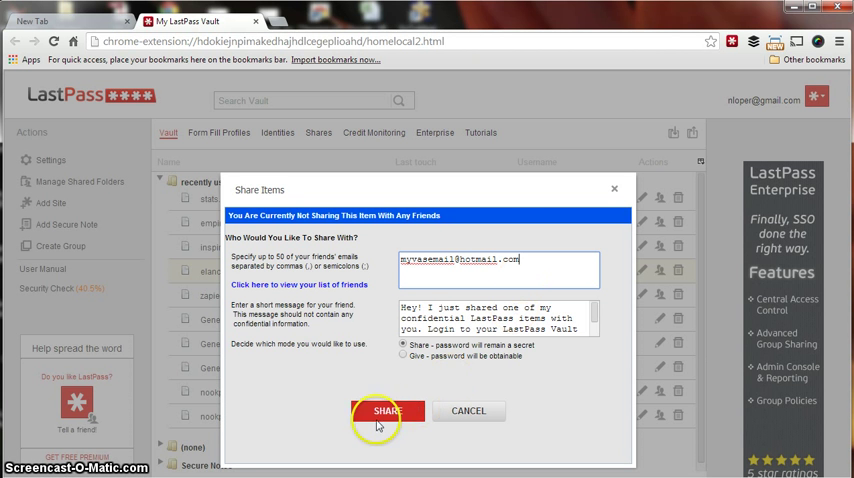
pyautogui.click(509, 275)
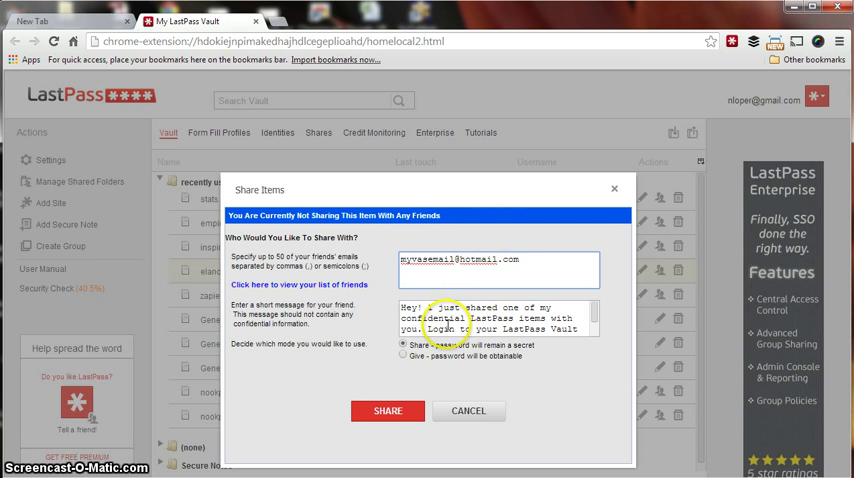
# - Load elance.com in a new tab and check the autofilled sign-in password
pyautogui.click(283, 21)
pyautogui.write('elance.com')
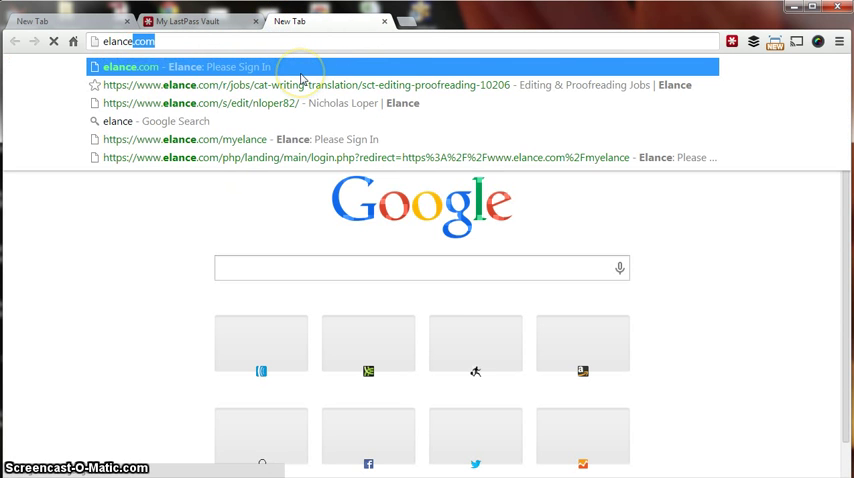
pyautogui.press('Return')
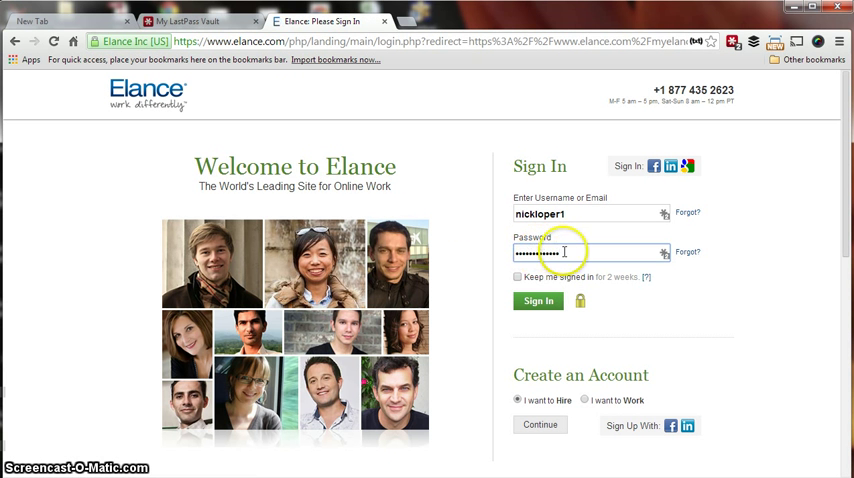
pyautogui.click(575, 252)
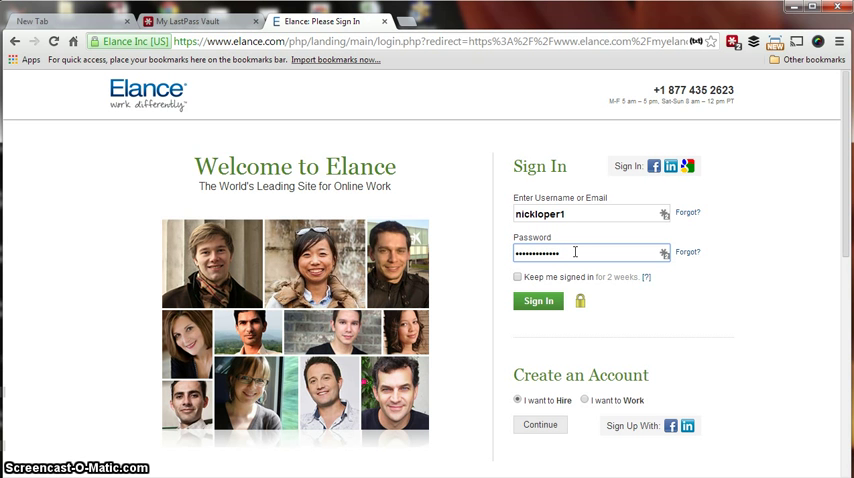
# - Switch back to the My LastPass Vault tab showing the Share Items dialog
pyautogui.click(188, 21)
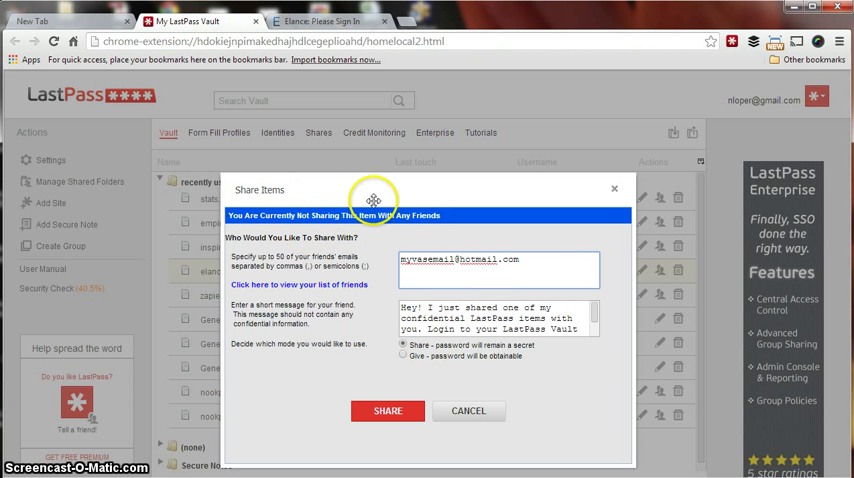